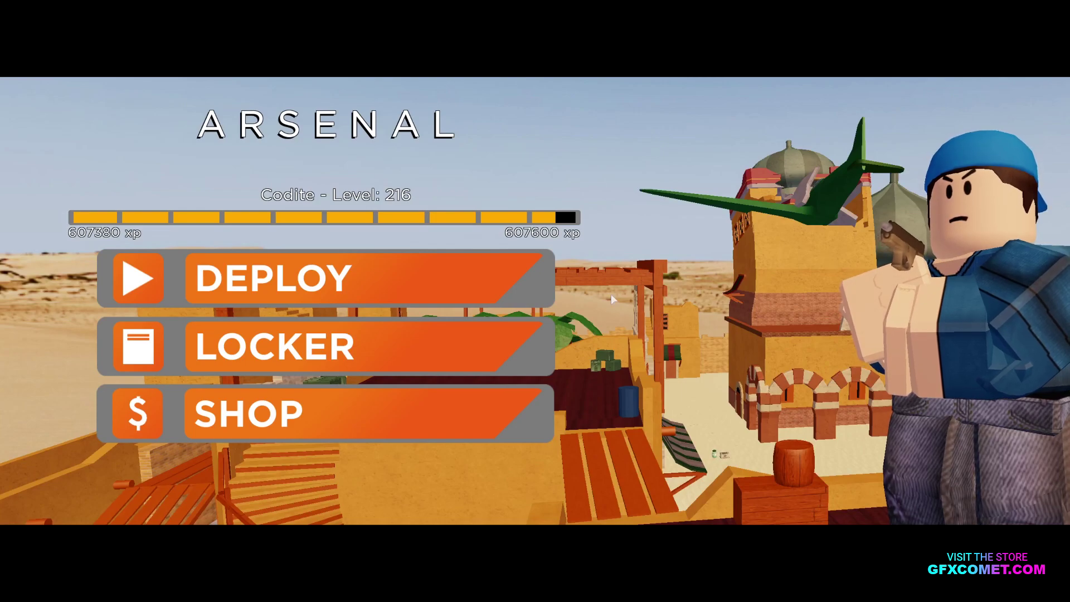
{"action": "left_click", "coordinate": [836, 339]}
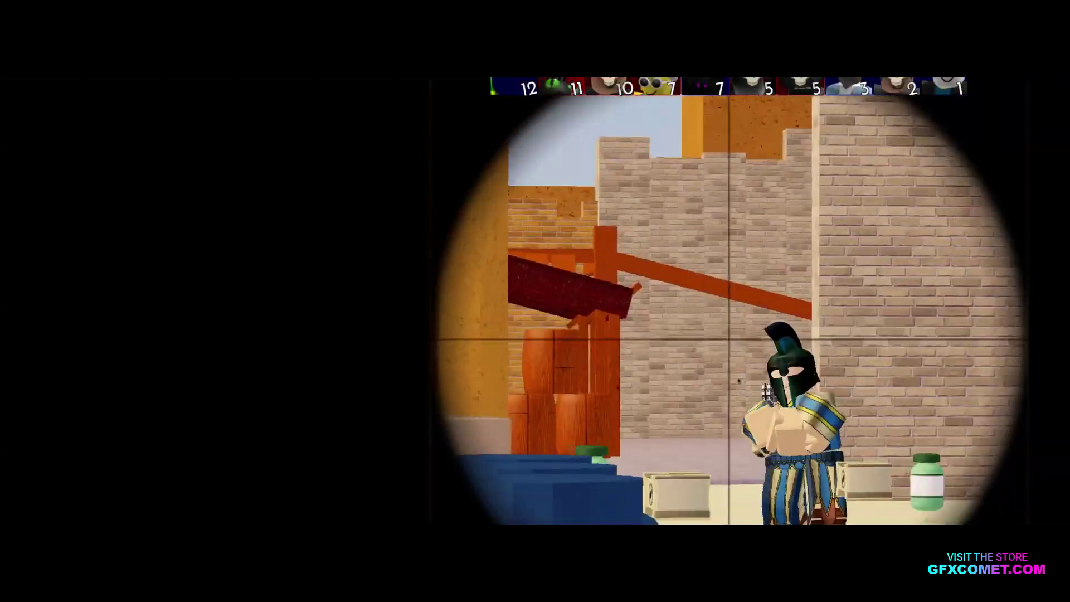
{"action": "left_click", "coordinate": [724, 338]}
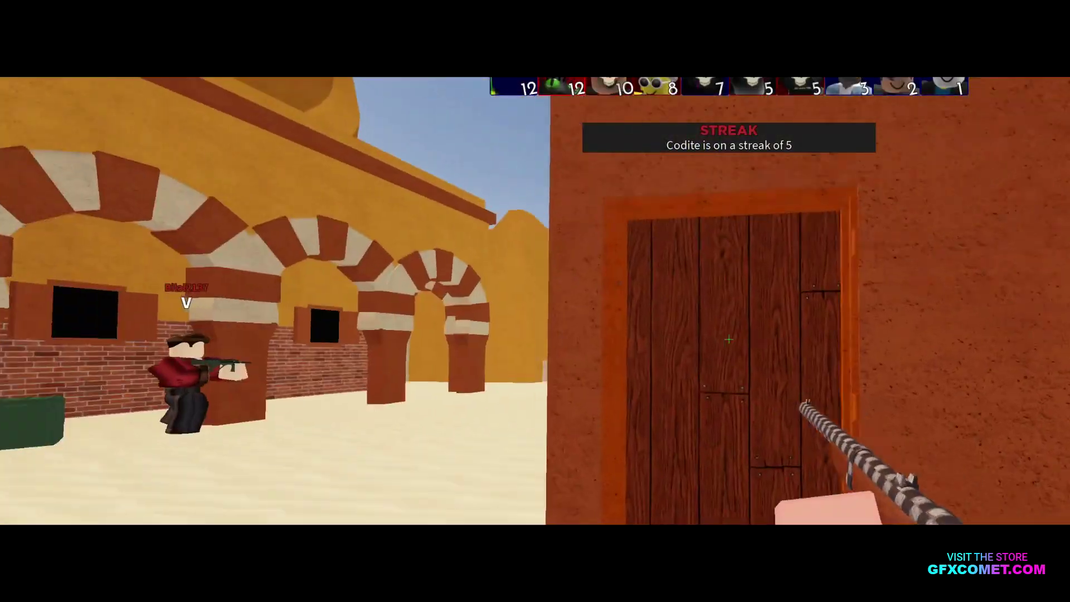
{"action": "key", "text": "w"}
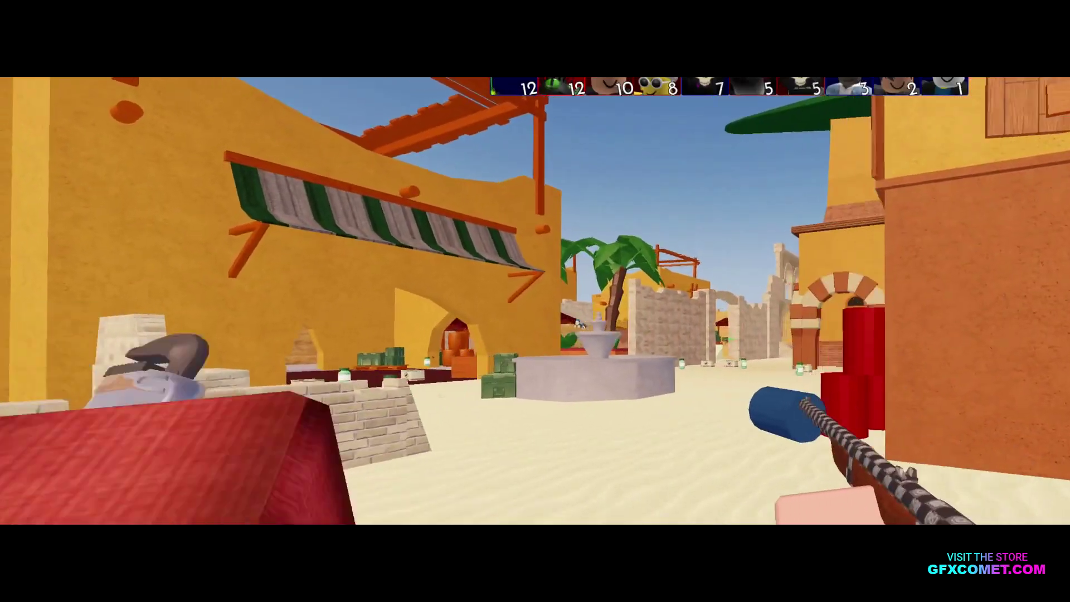
{"action": "key", "text": "w"}
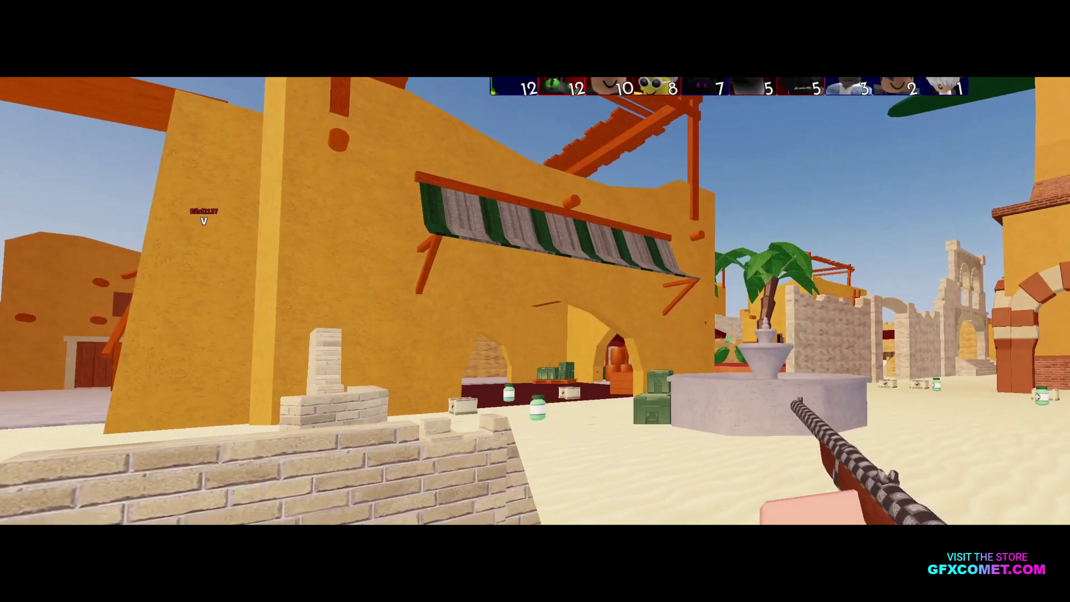
{"action": "key", "text": "w"}
{"action": "left_click", "coordinate": [729, 339]}
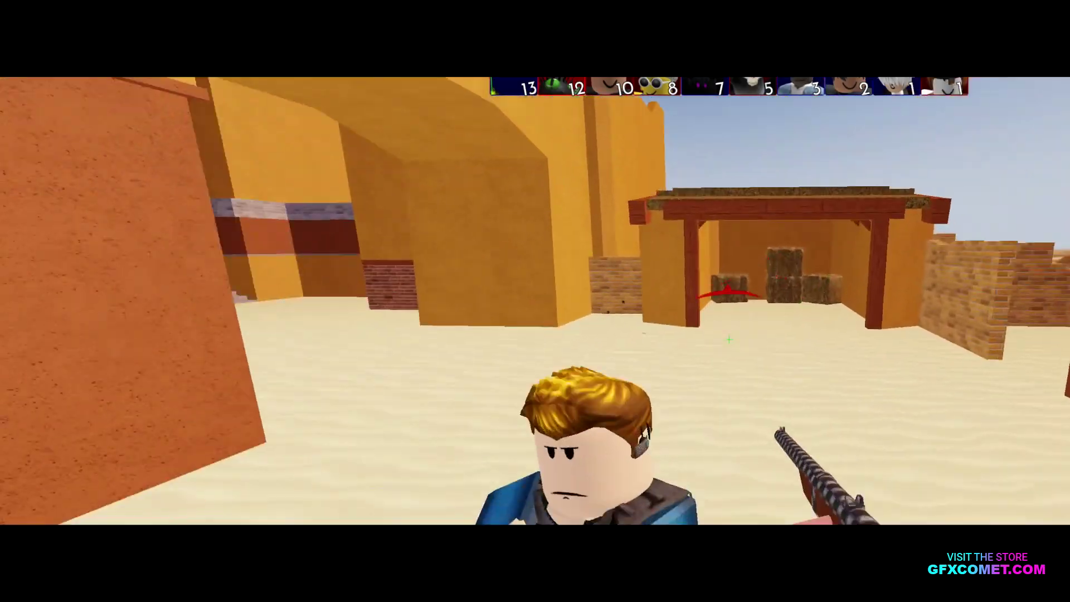
{"action": "key", "text": "w"}
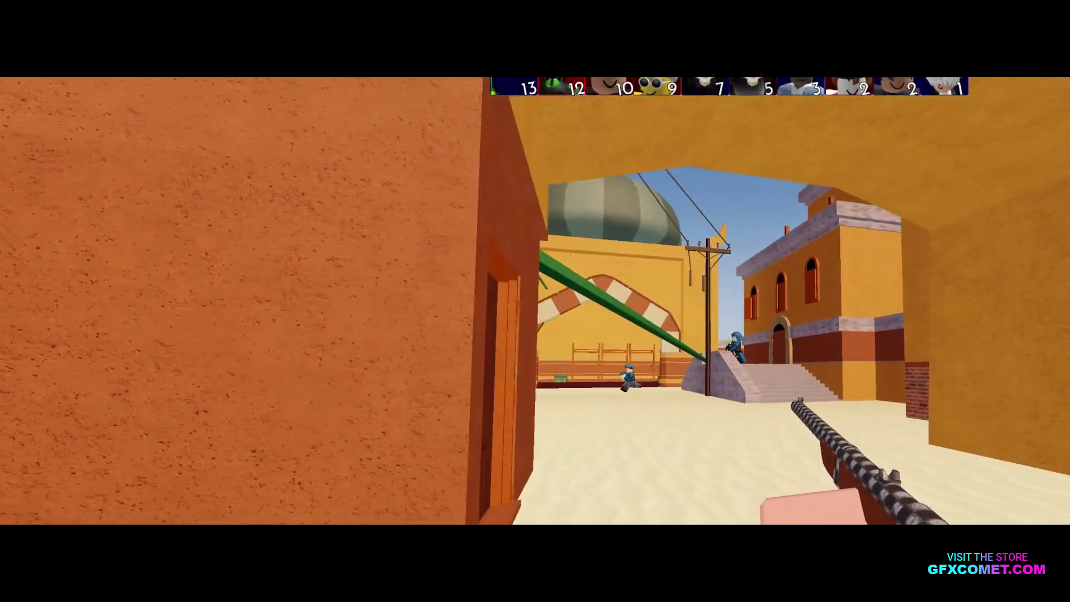
{"action": "left_click", "coordinate": [729, 339]}
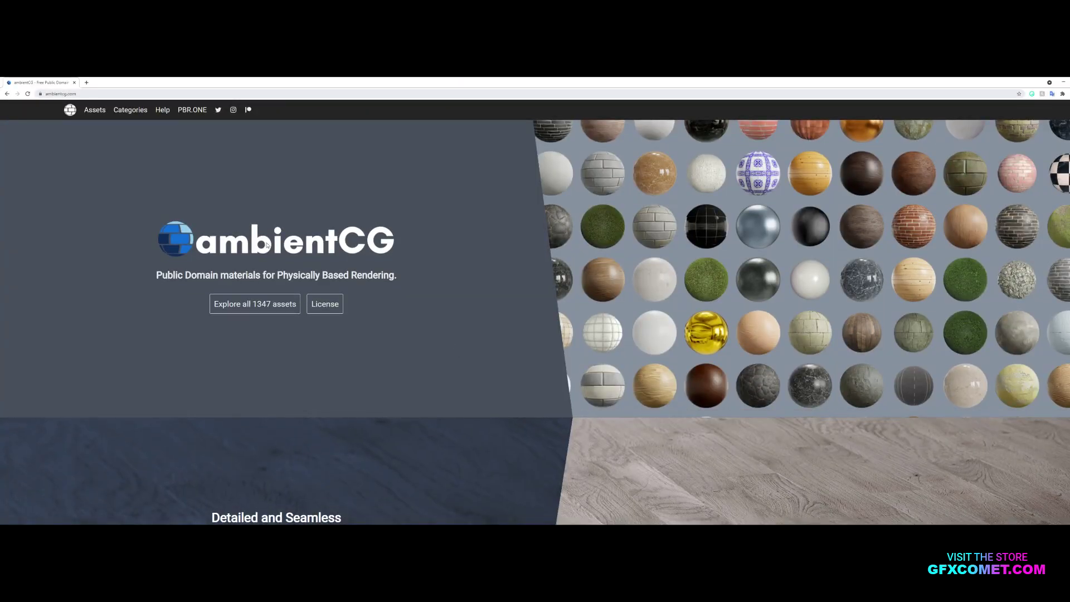
Look over the ambientCG homepage and open the full list of assets.
{"action": "scroll", "coordinate": [235, 249], "scroll_direction": "down", "scroll_amount": 5}
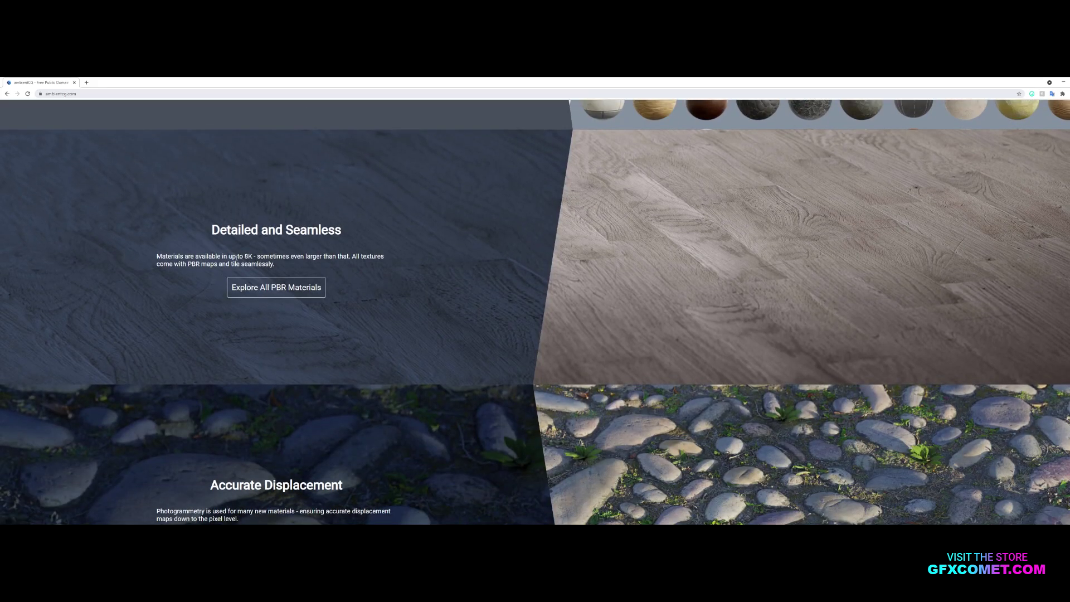
{"action": "scroll", "coordinate": [384, 318], "scroll_direction": "down", "scroll_amount": 12}
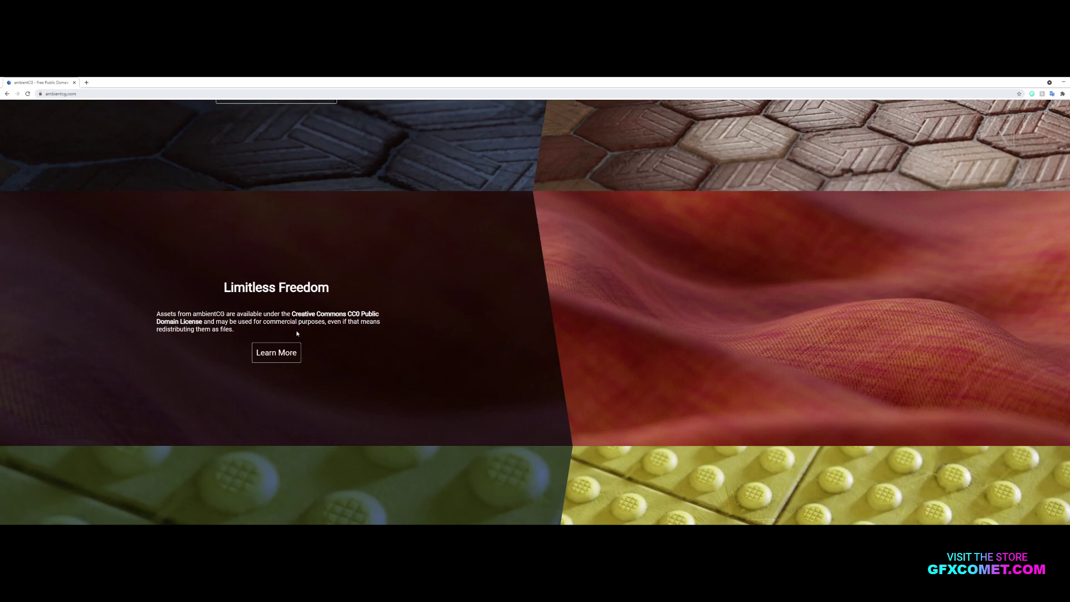
{"action": "scroll", "coordinate": [297, 334], "scroll_direction": "up", "scroll_amount": 17}
{"action": "left_click", "coordinate": [246, 308]}
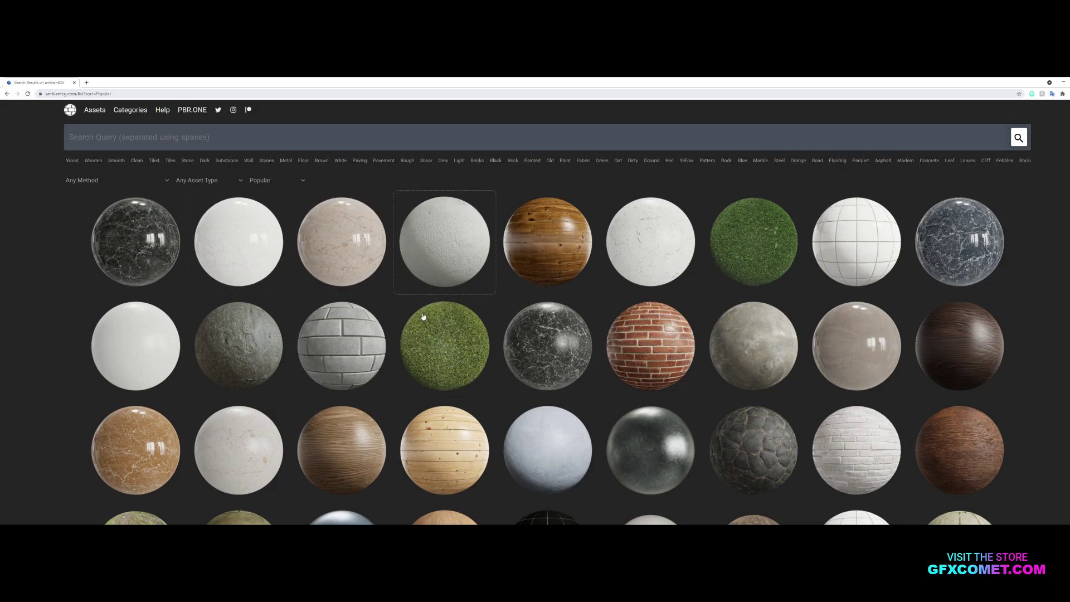
Choose the Wood Floor 043 material from the asset list and download its 4K-JPG texture set.
{"action": "scroll", "coordinate": [445, 329], "scroll_direction": "down", "scroll_amount": 7}
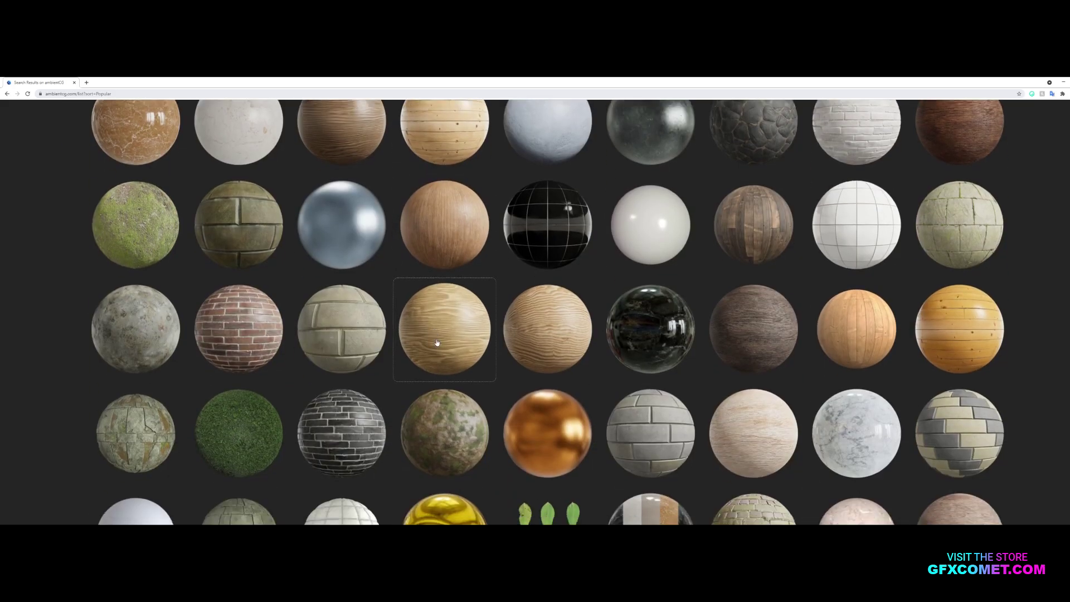
{"action": "scroll", "coordinate": [443, 343], "scroll_direction": "up", "scroll_amount": 6}
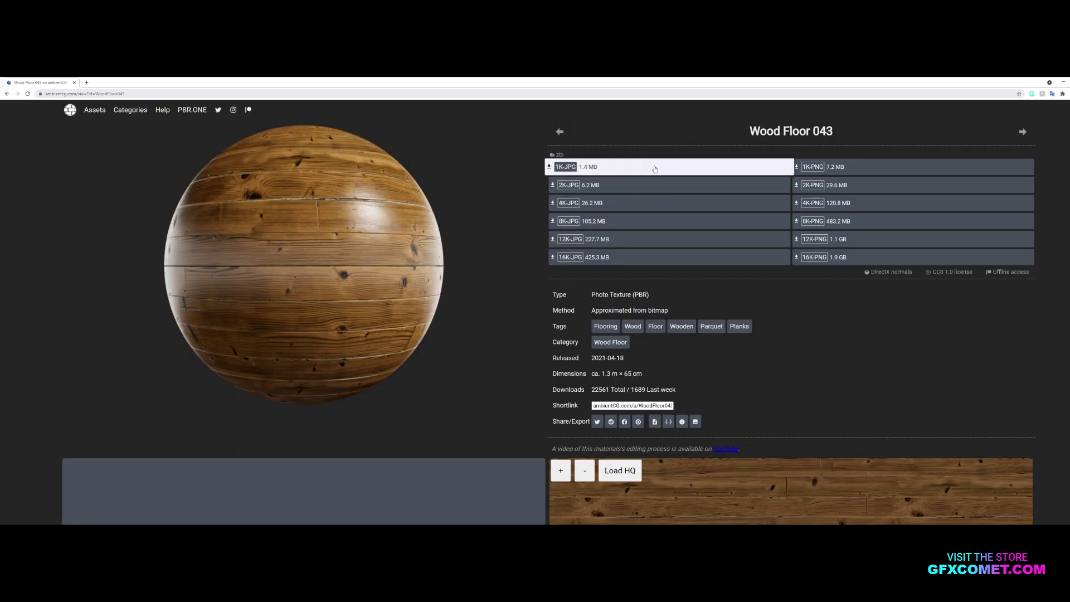
{"action": "left_click", "coordinate": [568, 189]}
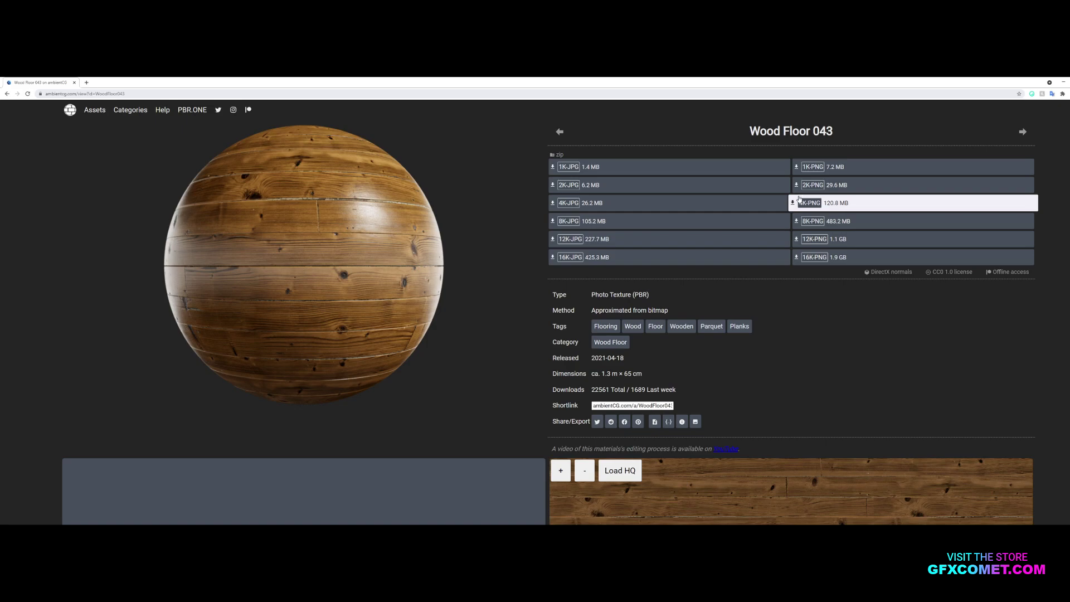
{"action": "left_click", "coordinate": [583, 204]}
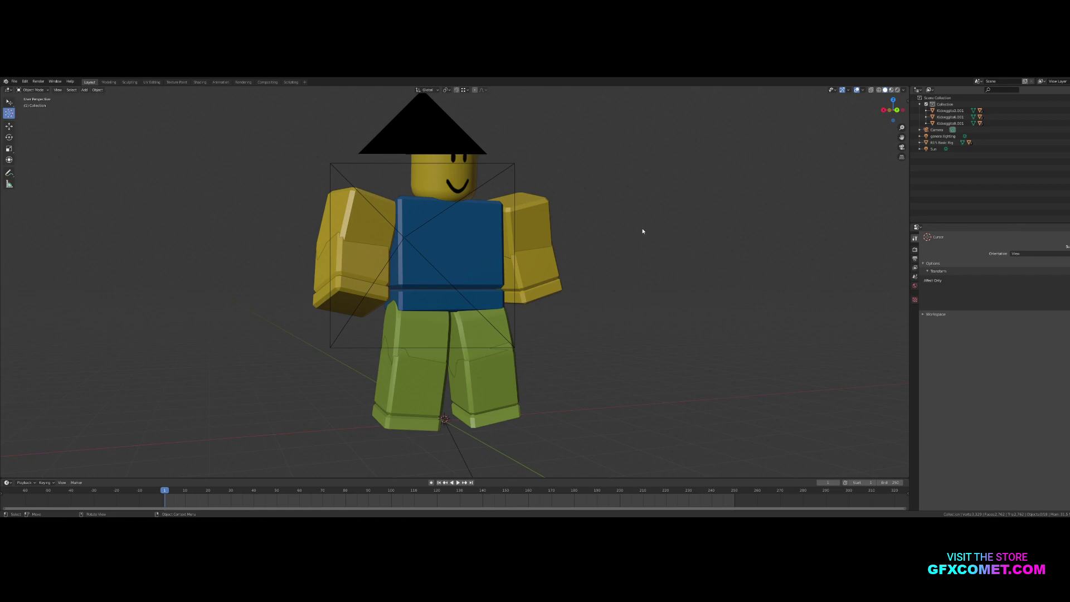
Switch to Blender, add a plane mesh beneath the Roblox character and scale it up into a wide floor.
{"action": "key", "text": "shift+a"}
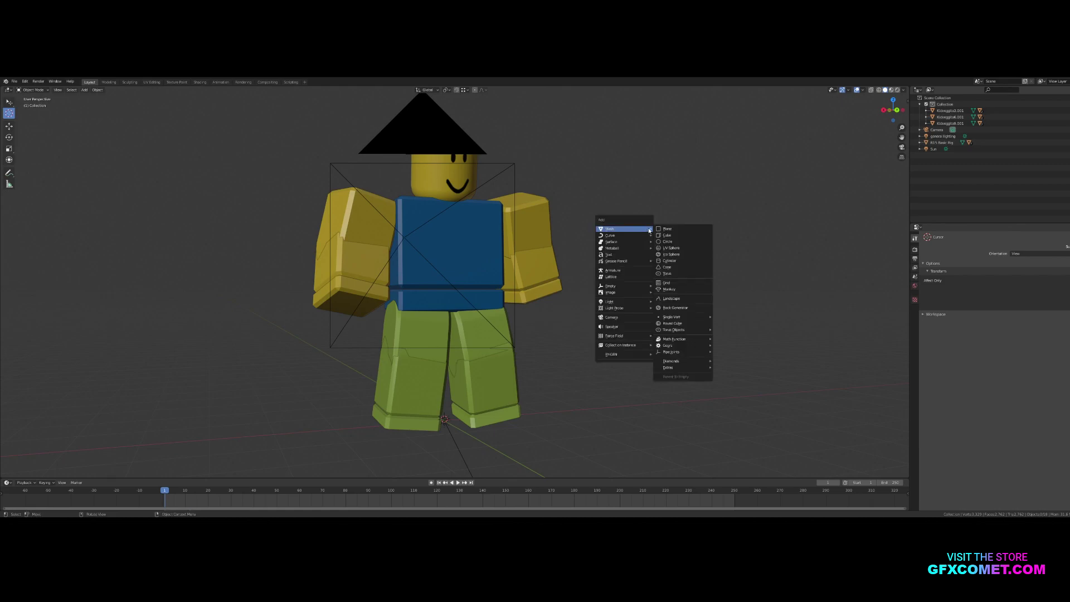
{"action": "left_click", "coordinate": [667, 228]}
{"action": "key", "text": "s"}
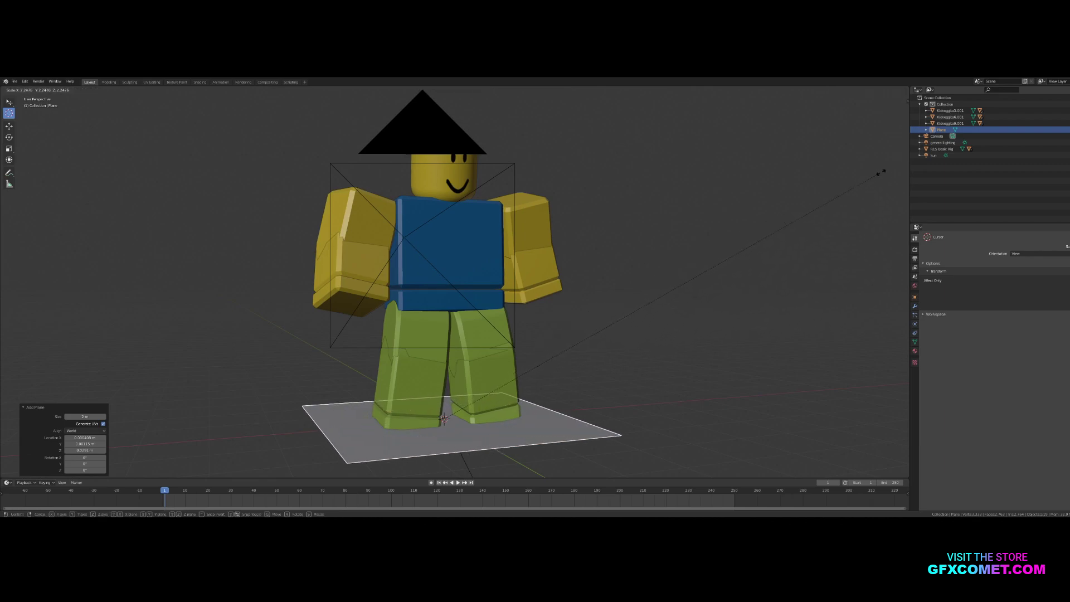
{"action": "left_click", "coordinate": [671, 313]}
{"action": "key", "text": "s"}
{"action": "left_click", "coordinate": [885, 208]}
Move the floor plane along the Z axis to meet the soles of the character's feet.
{"action": "key", "text": "g"}
{"action": "key", "text": "z"}
{"action": "left_click", "coordinate": [691, 272]}
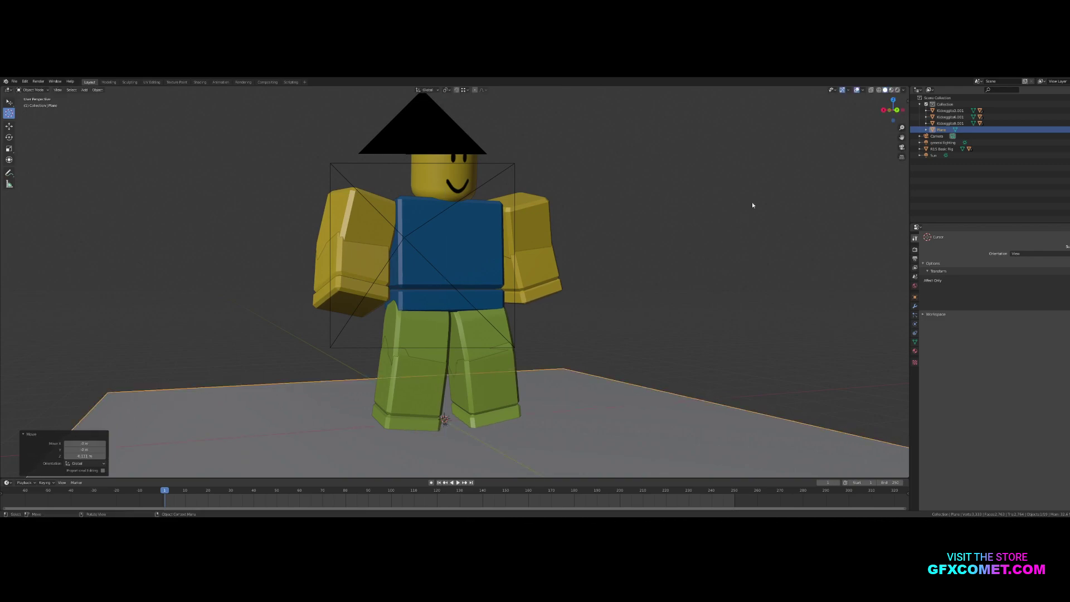
Preview the scene with rendered shading and lower the strength of the world background.
{"action": "left_click", "coordinate": [760, 131]}
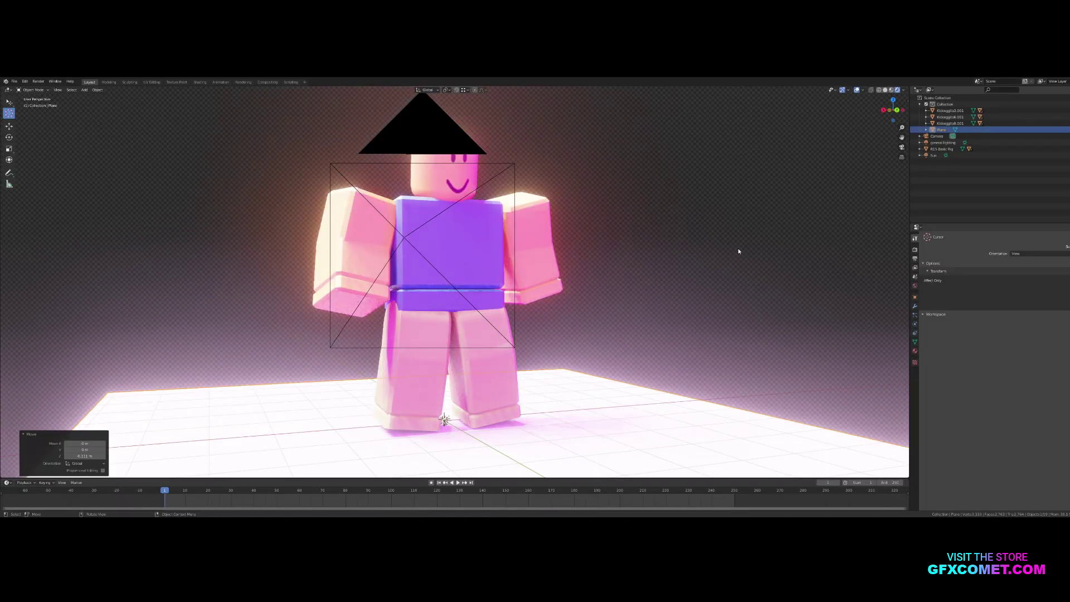
{"action": "left_click", "coordinate": [915, 286]}
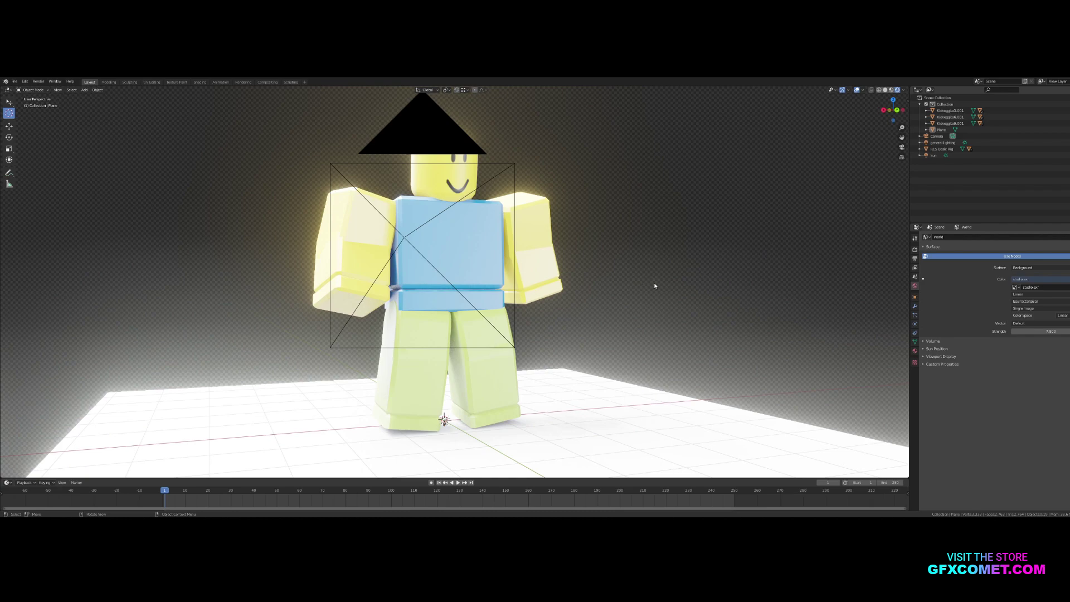
{"action": "mouse_move", "coordinate": [1048, 331]}
{"action": "left_mouse_down"}
{"action": "mouse_move", "coordinate": [1015, 331]}
{"action": "mouse_move", "coordinate": [1027, 332]}
{"action": "left_mouse_up"}
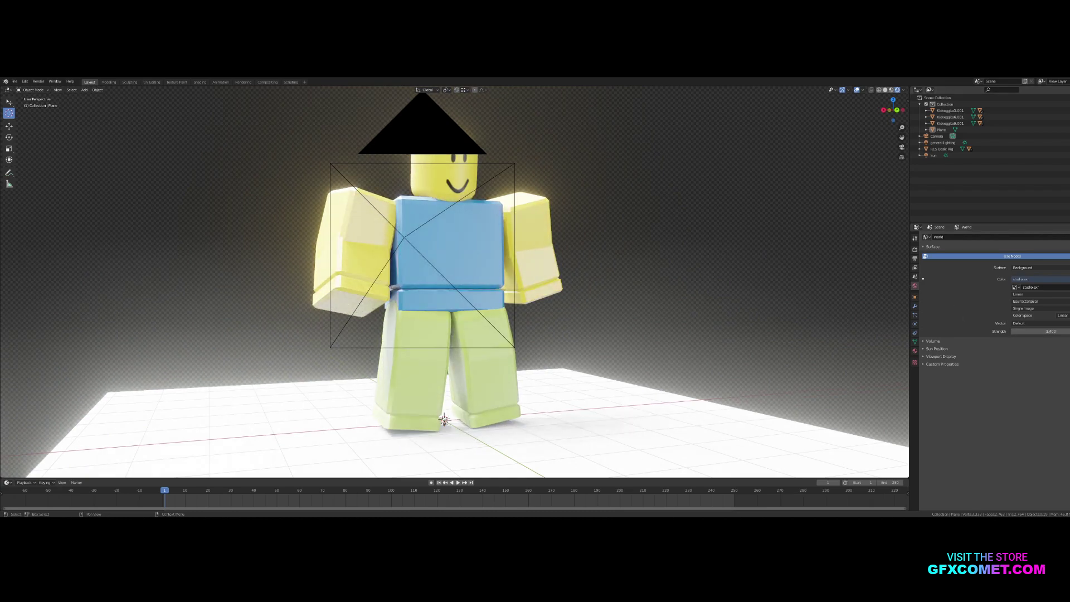
Hide the sun and the general lighting object from the scene.
{"action": "left_click", "coordinate": [1069, 156]}
{"action": "left_click", "coordinate": [1061, 142]}
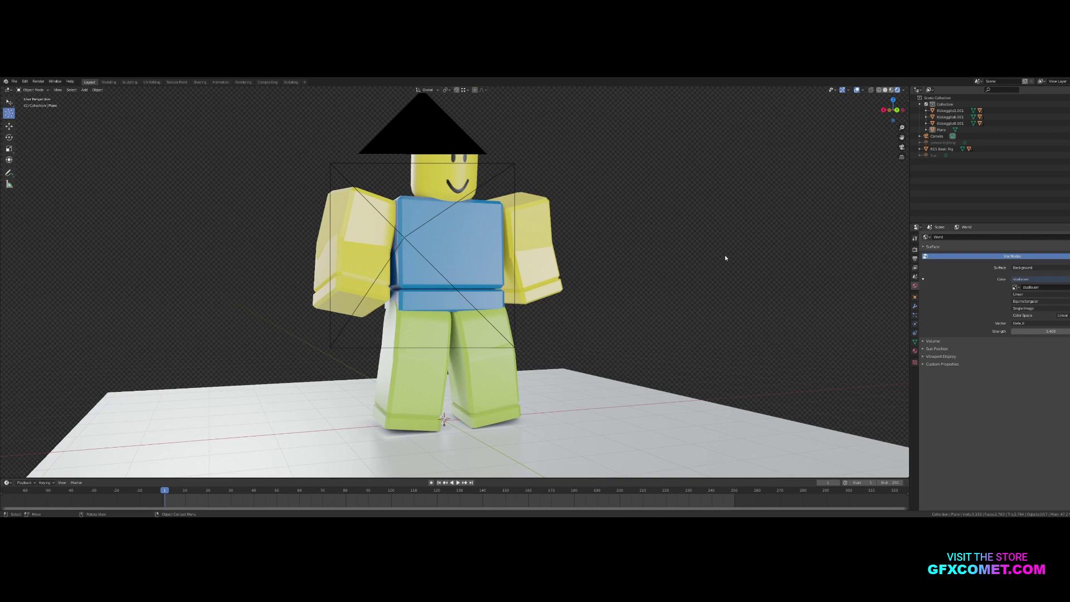
Show the floor plane's material in the Shading workspace and check in the preferences that the Node Wrangler add-on is enabled.
{"action": "left_click", "coordinate": [585, 424]}
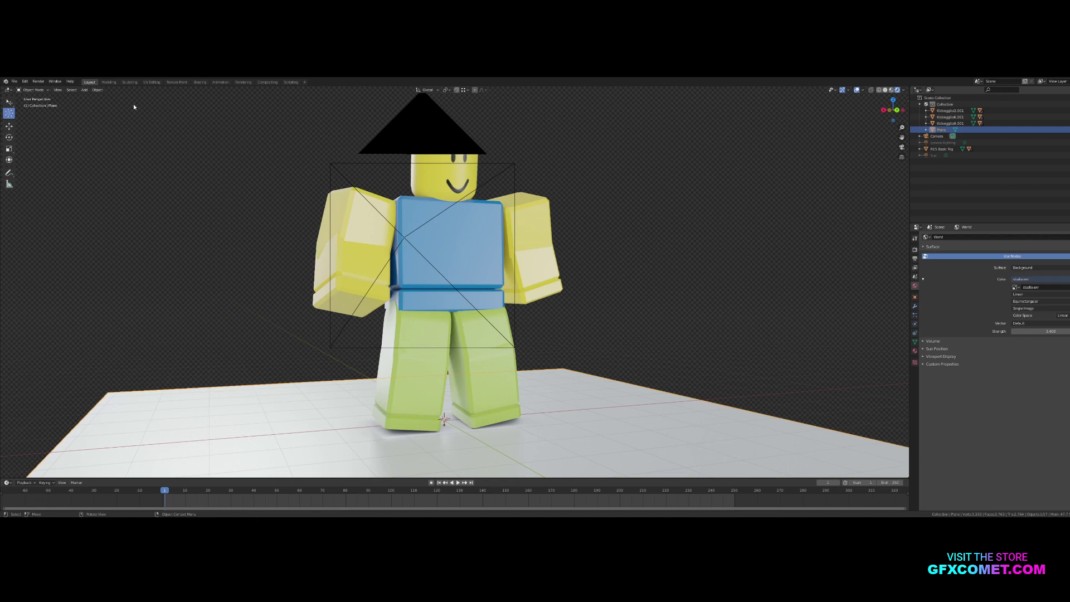
{"action": "left_click", "coordinate": [199, 82]}
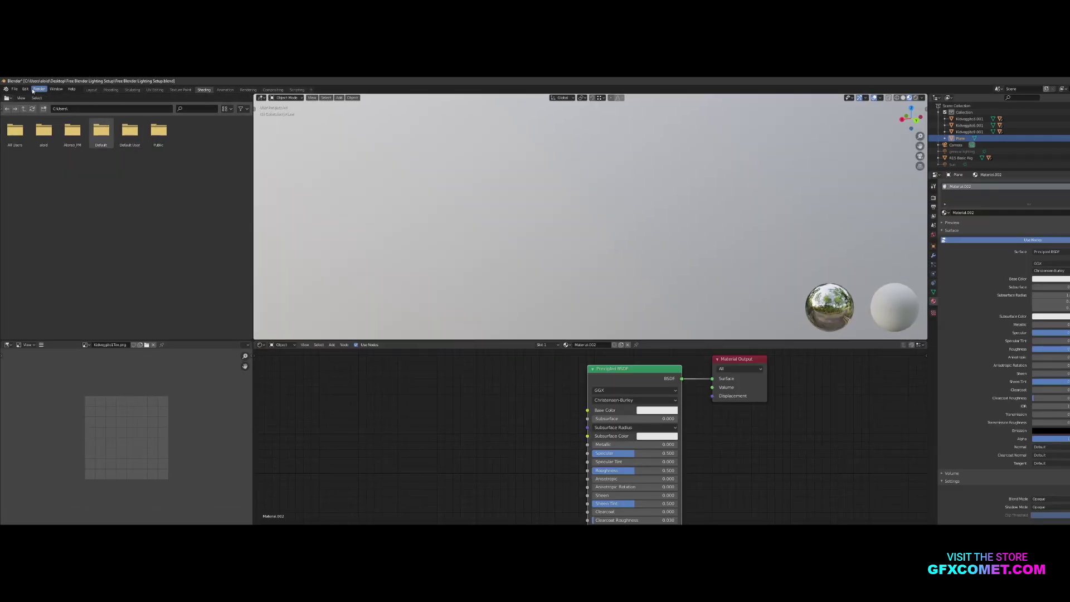
{"action": "left_click", "coordinate": [25, 89]}
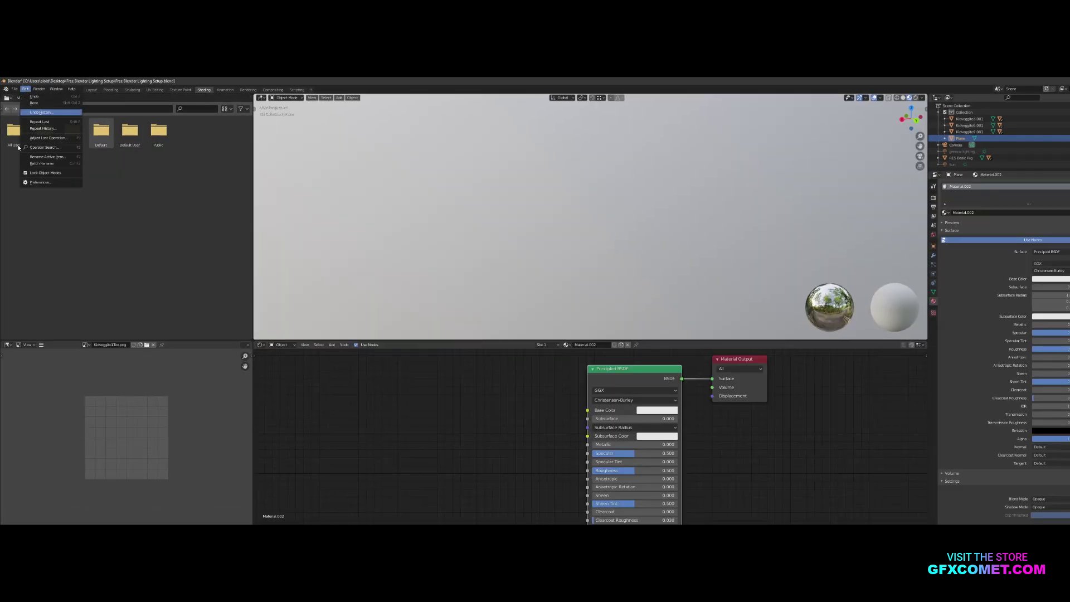
{"action": "left_click", "coordinate": [45, 183]}
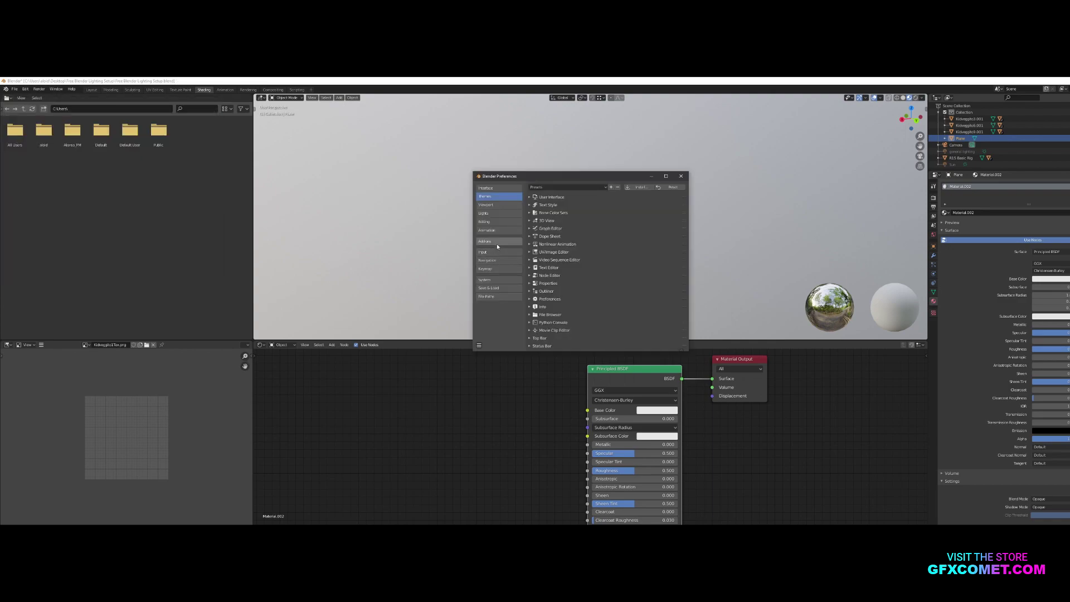
{"action": "left_click", "coordinate": [497, 241]}
{"action": "type", "text": "wran"}
{"action": "key", "text": "Return"}
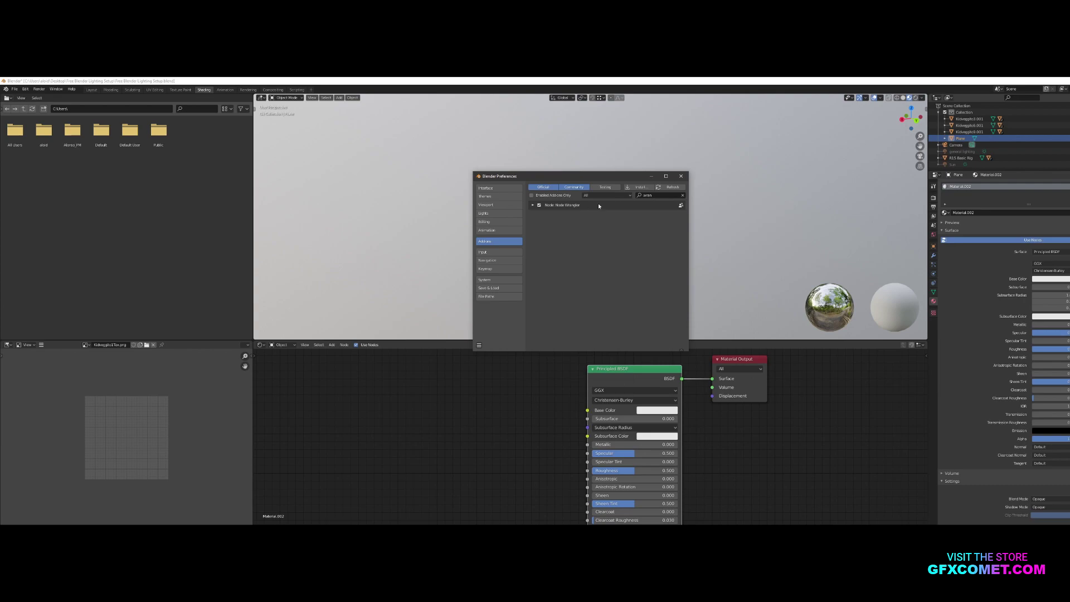
{"action": "left_click", "coordinate": [681, 176]}
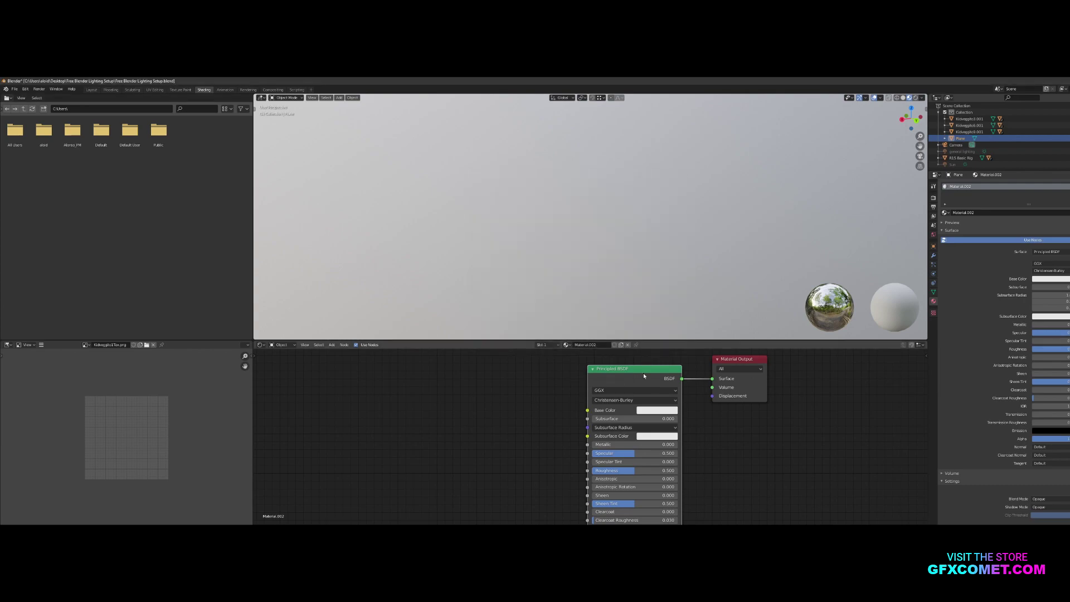
Load all the WoodFloor043_4K texture maps into the floor's Principled BSDF node with Node Wrangler's texture setup.
{"action": "left_click_drag", "start_coordinate": [635, 373], "coordinate": [608, 375]}
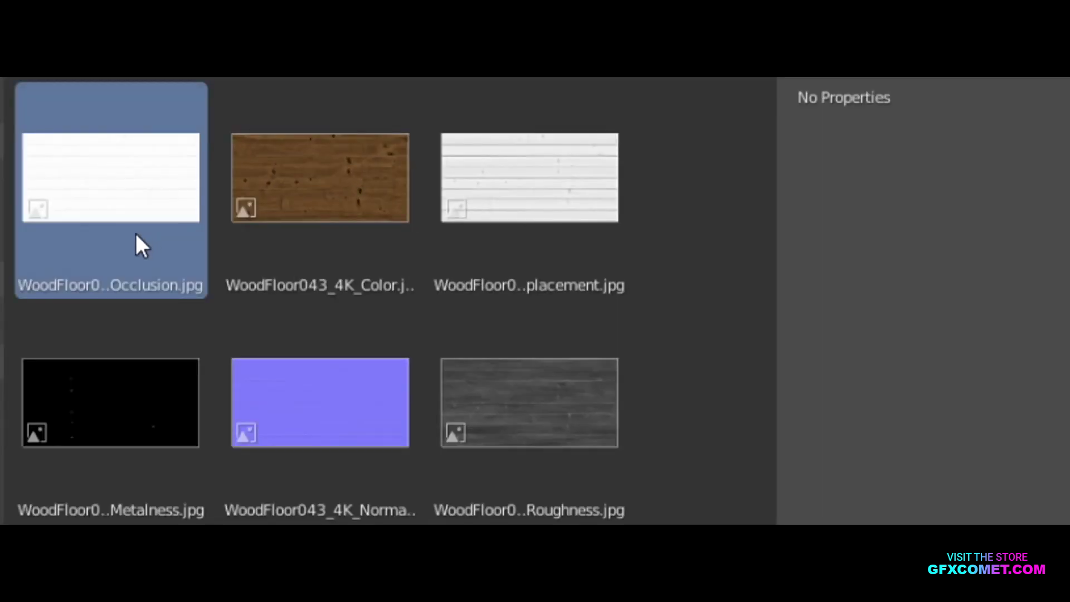
{"action": "left_click", "coordinate": [543, 446], "text": "shift"}
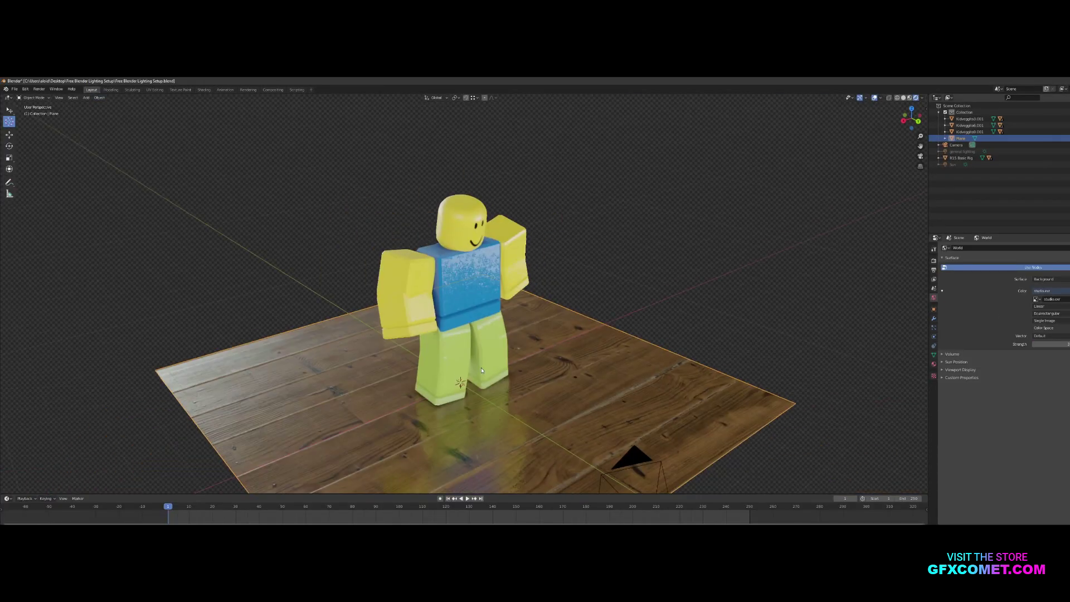
Examine the textured wood floor around the character, bringing both into view in the Shading workspace.
{"action": "middle_click_drag", "start_coordinate": [483, 370], "coordinate": [160, 130]}
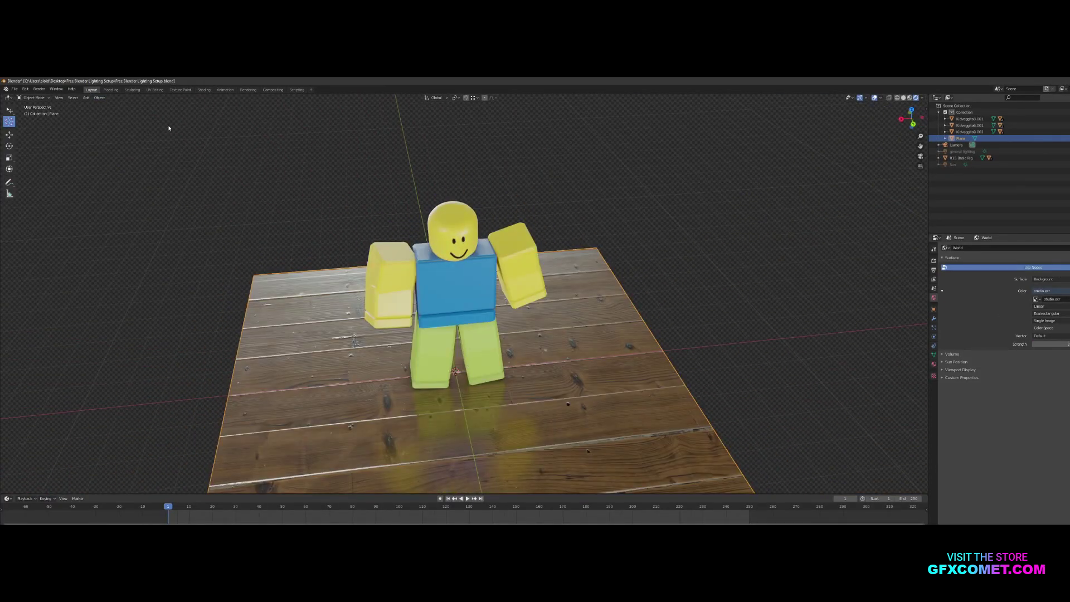
{"action": "left_click", "coordinate": [204, 90]}
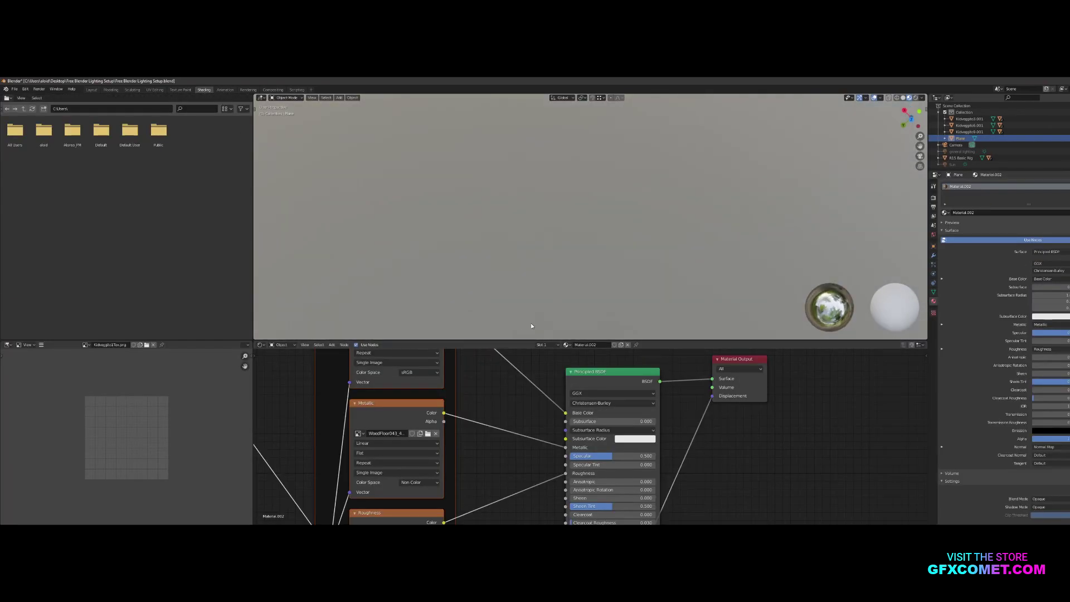
{"action": "middle_click_drag", "start_coordinate": [604, 278], "coordinate": [899, 268]}
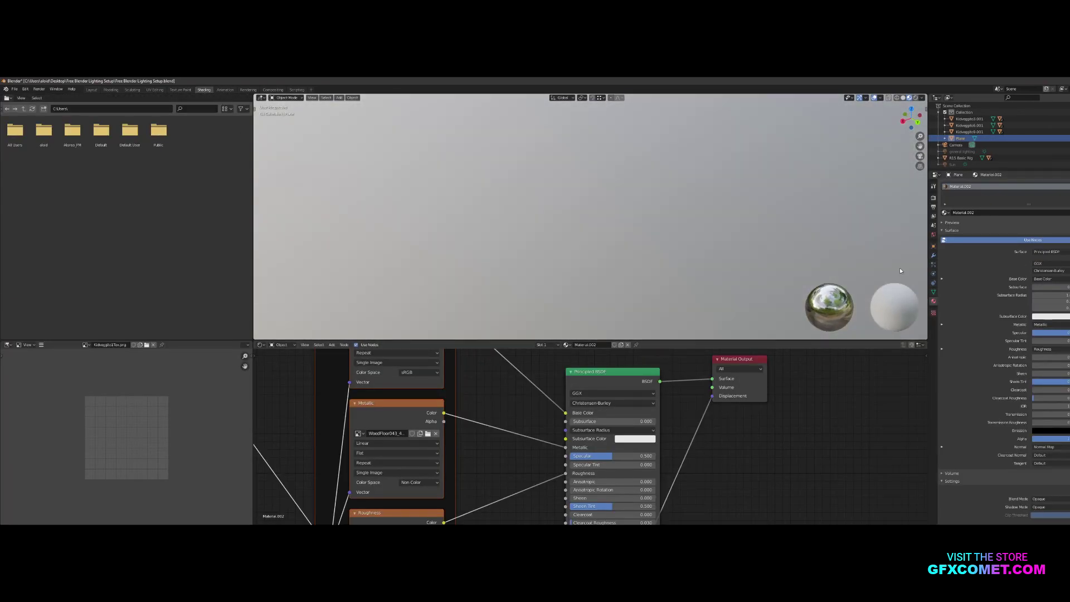
{"action": "key", "text": "shift+grave"}
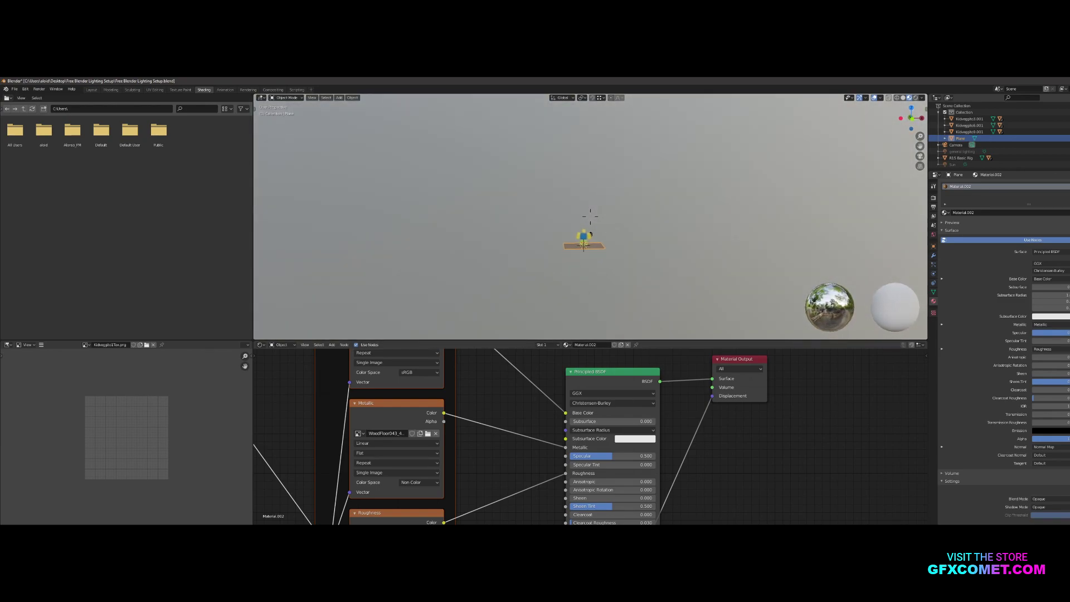
{"action": "key", "text": "w"}
{"action": "scroll", "coordinate": [591, 235], "scroll_direction": "up", "scroll_amount": 10}
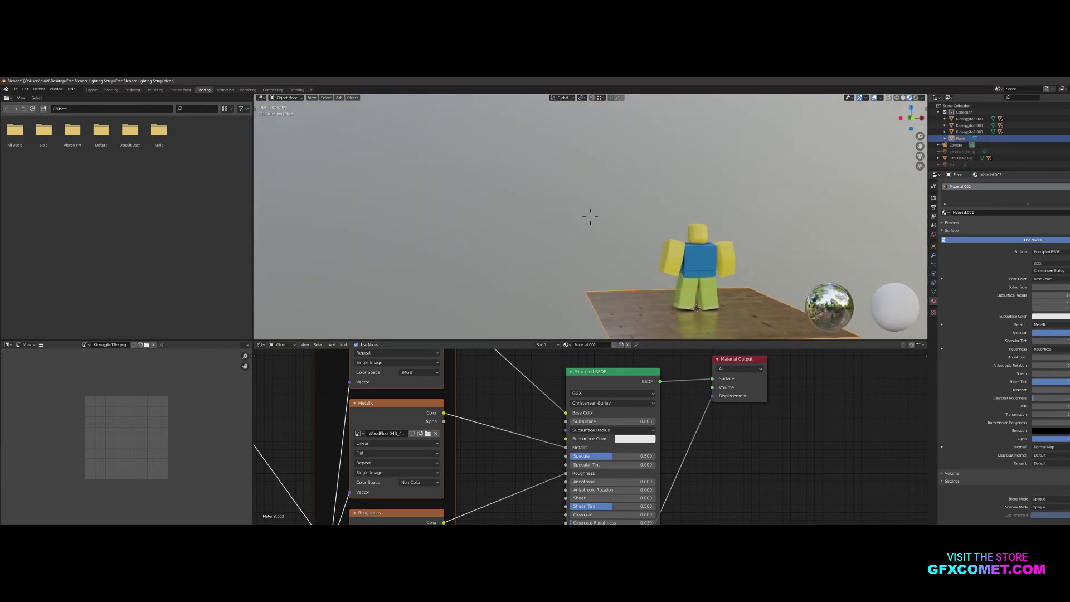
{"action": "key", "text": "s"}
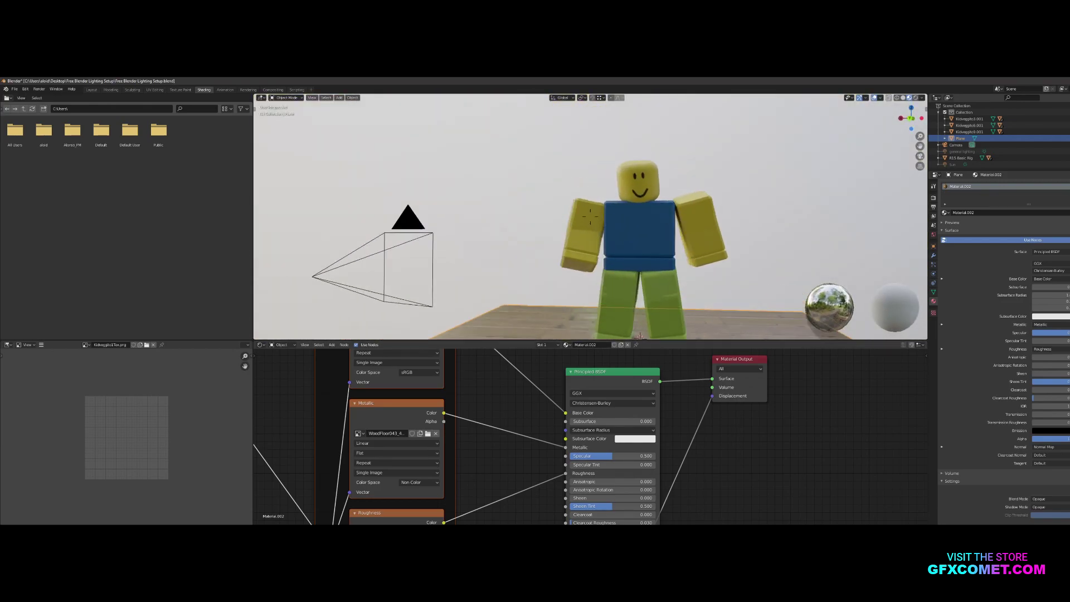
{"action": "key", "text": "w"}
{"action": "key", "text": "s"}
{"action": "left_click", "coordinate": [591, 217]}
Adjust the Normal Map strength in the floor material's nodes to make the wood grain relief more pronounced.
{"action": "scroll", "coordinate": [463, 395], "scroll_direction": "down", "scroll_amount": 1}
{"action": "left_click_drag", "start_coordinate": [630, 455], "coordinate": [573, 455]}
{"action": "scroll", "coordinate": [512, 464], "scroll_direction": "down", "scroll_amount": 7, "text": "shift"}
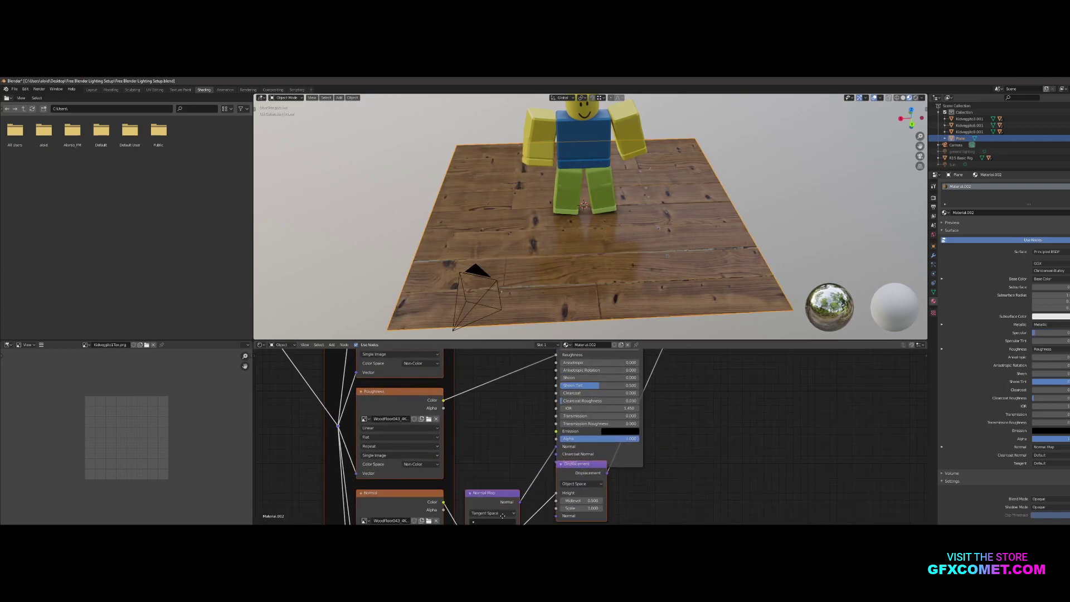
{"action": "left_click_drag", "start_coordinate": [504, 473], "coordinate": [535, 472]}
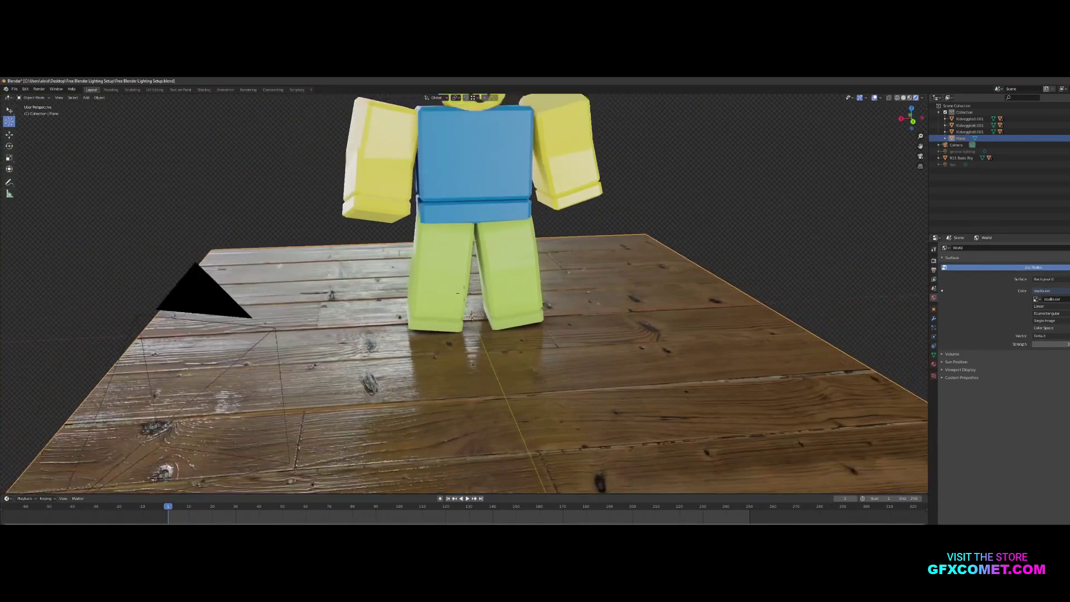
Open the scene's render settings with the whole wood floor in view.
{"action": "scroll", "coordinate": [464, 293], "scroll_direction": "down", "scroll_amount": 1}
{"action": "left_click", "coordinate": [934, 260]}
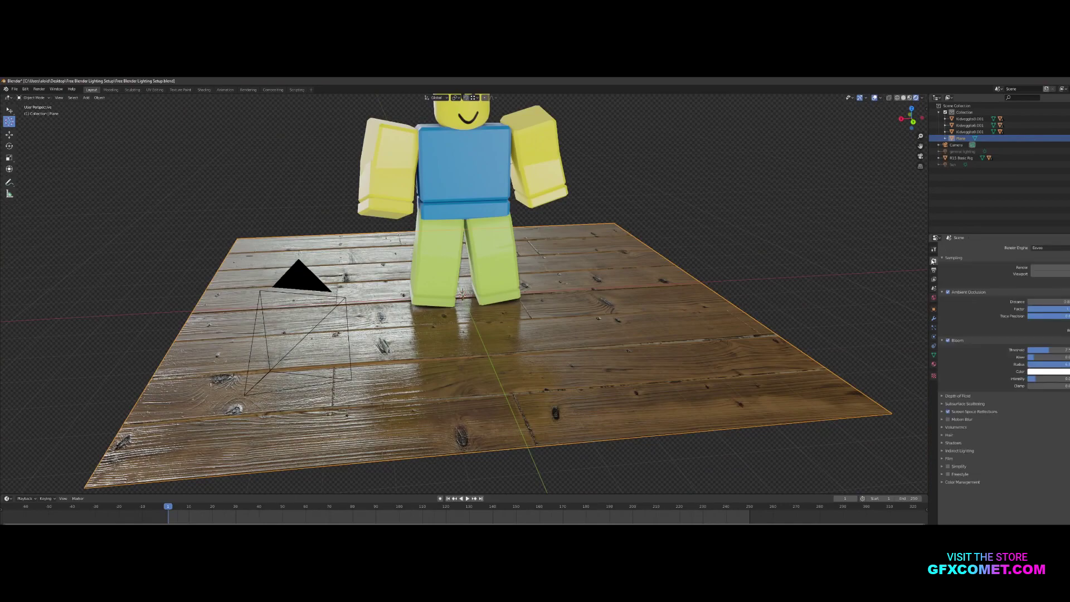